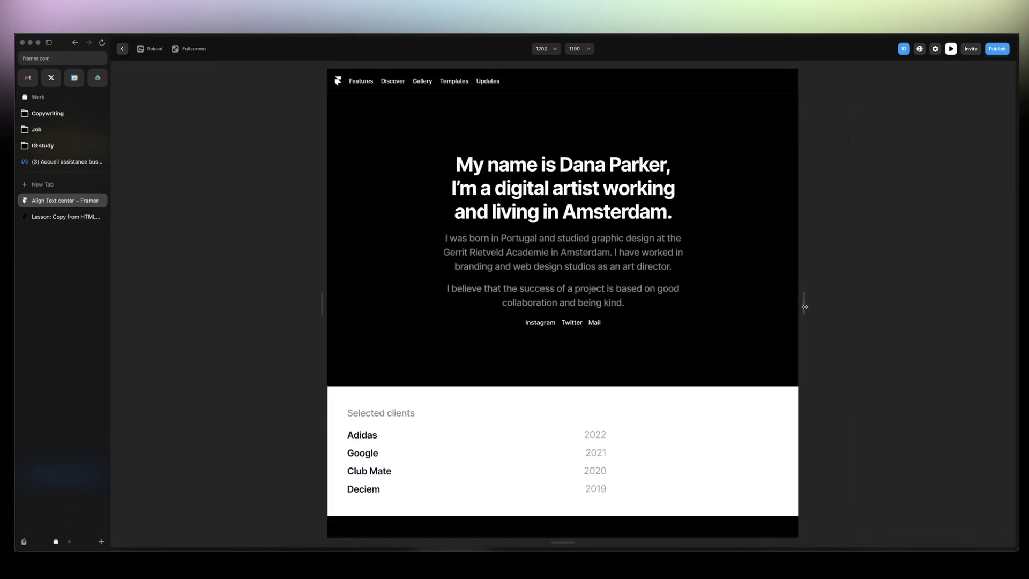
Step: Widen the preview window to check the centred hero at a larger width
mouse_move(804, 305)
left_mouse_down()
mouse_move(984, 305)
mouse_move(627, 303)
mouse_move(771, 300)
left_mouse_up()
Step: Leave the preview and undo the hero text centring twice
key("Escape")
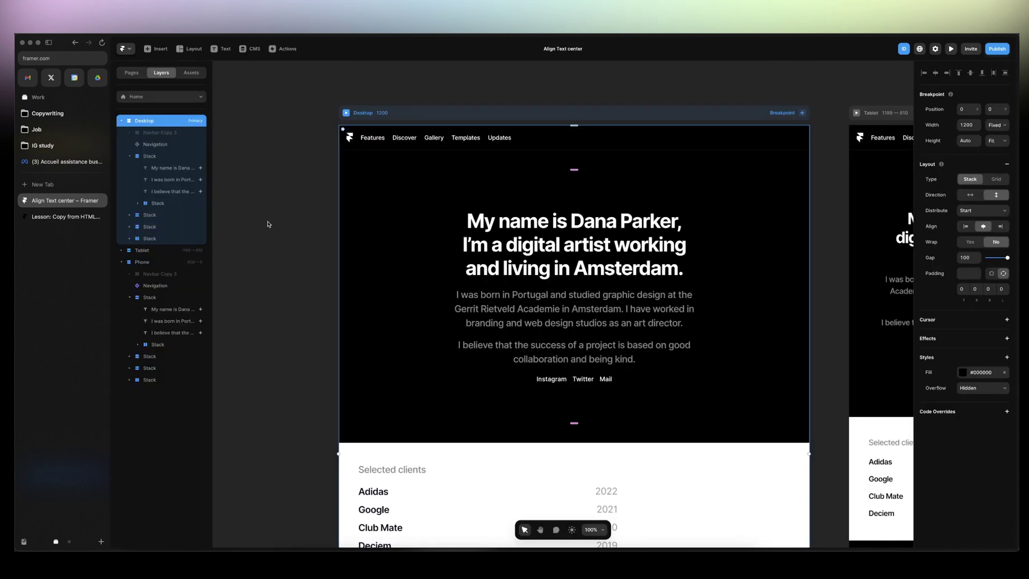
left_click(310, 252)
key("ctrl+z")
key("ctrl+z")
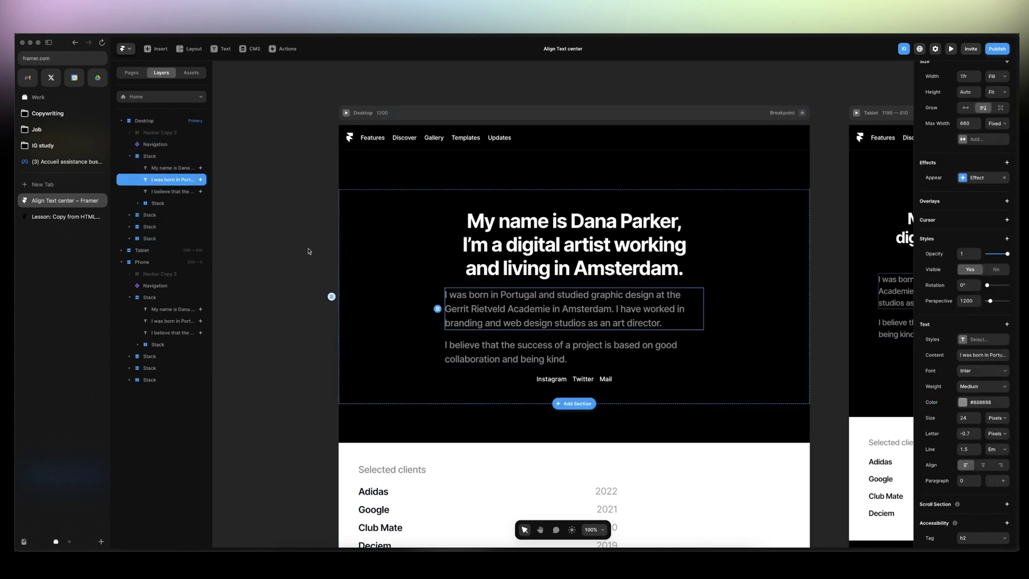
key("ctrl+z")
Step: Close the stray Oops tab and reselect the stack holding the hero text
left_click(65, 216)
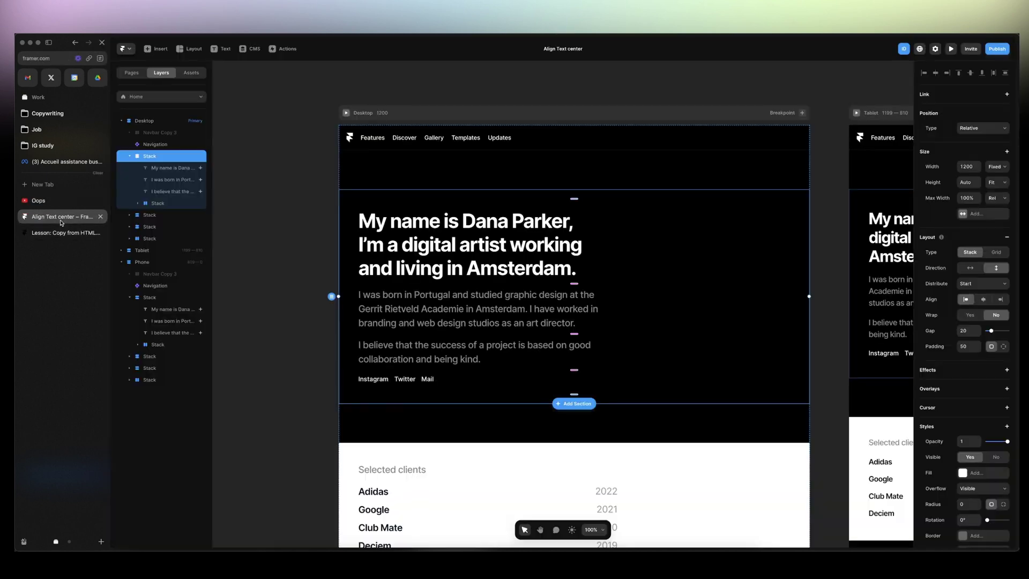
left_click(99, 203)
left_click(310, 247)
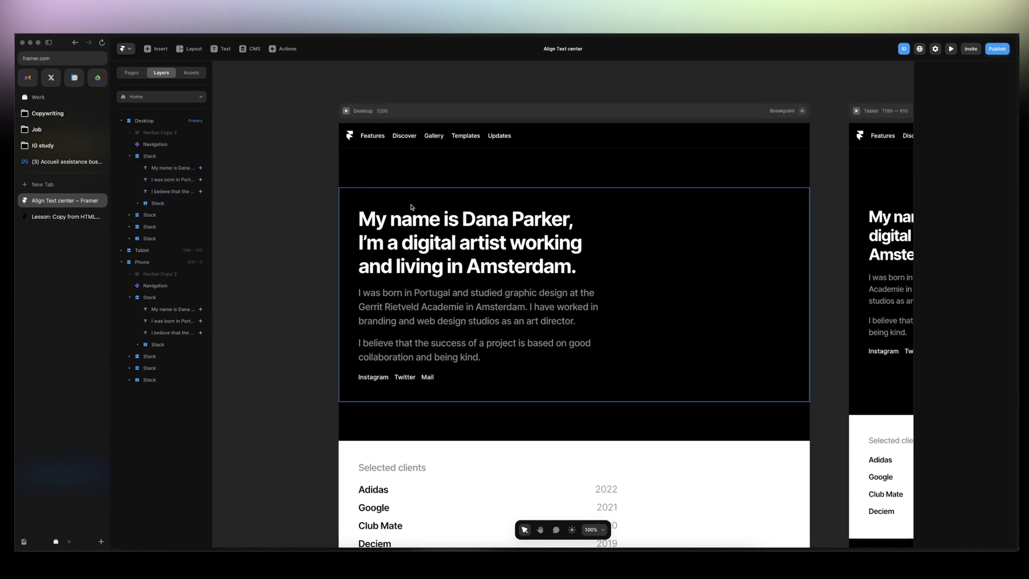
left_click(475, 201)
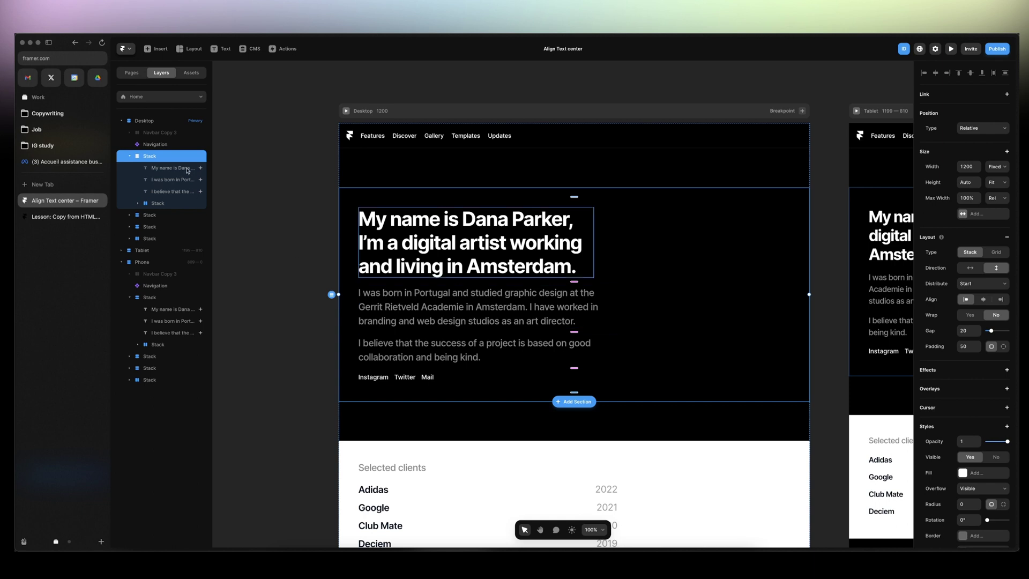
scroll(960, 379, "down", 1)
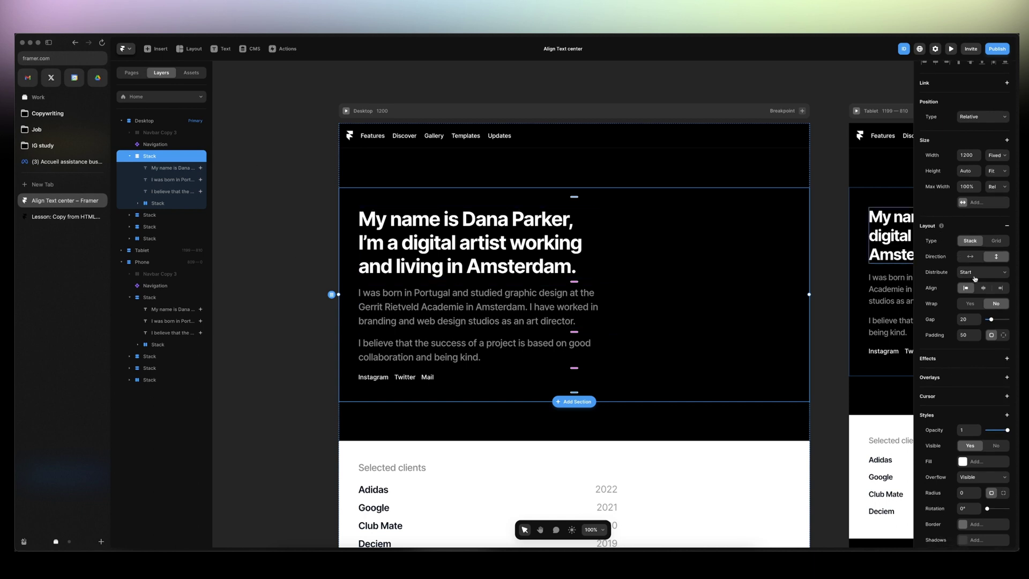
Step: Give the hero stack Align center and set its Distribute option to Center
left_click(984, 288)
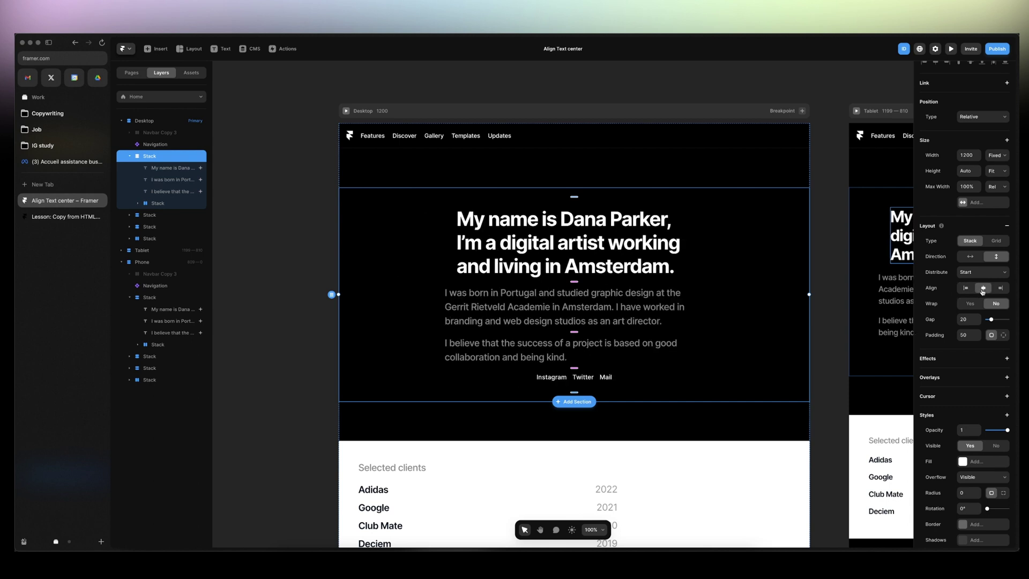
left_click(992, 275)
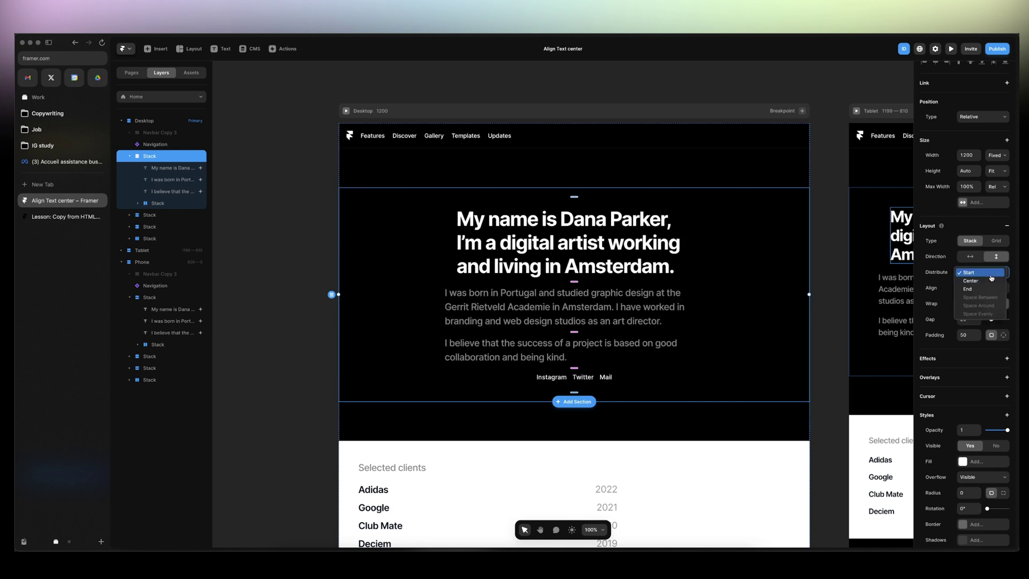
left_click(978, 282)
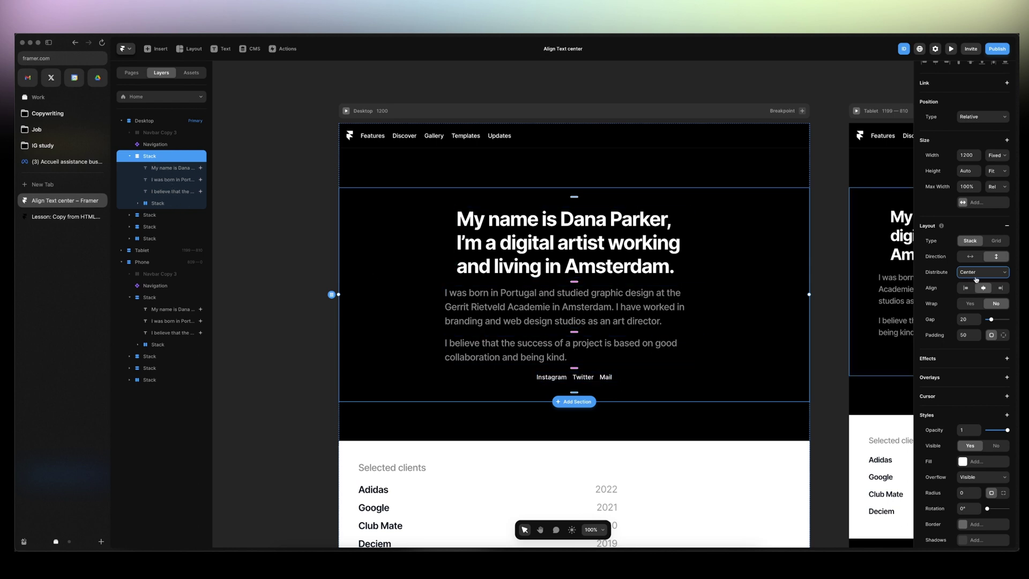
Step: Set Align center text alignment on the hero heading and both paragraphs below it
left_click(578, 256)
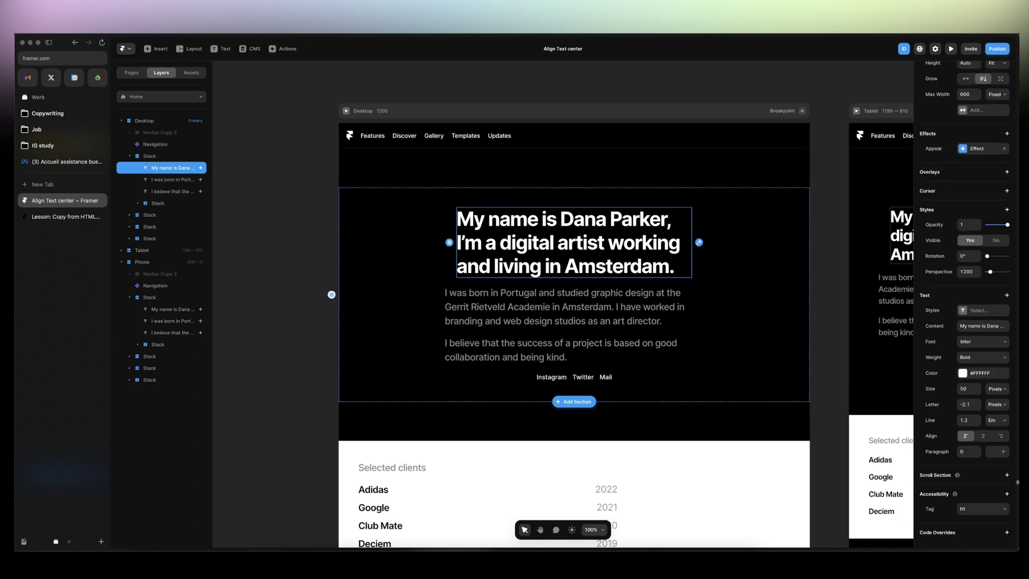
left_click(983, 436)
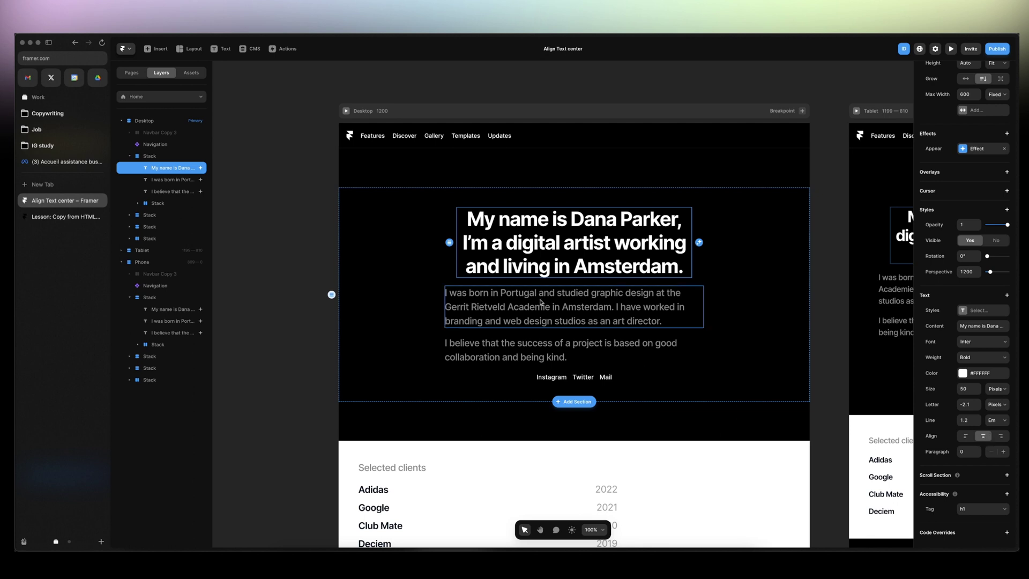
key("Tab")
left_click(982, 466)
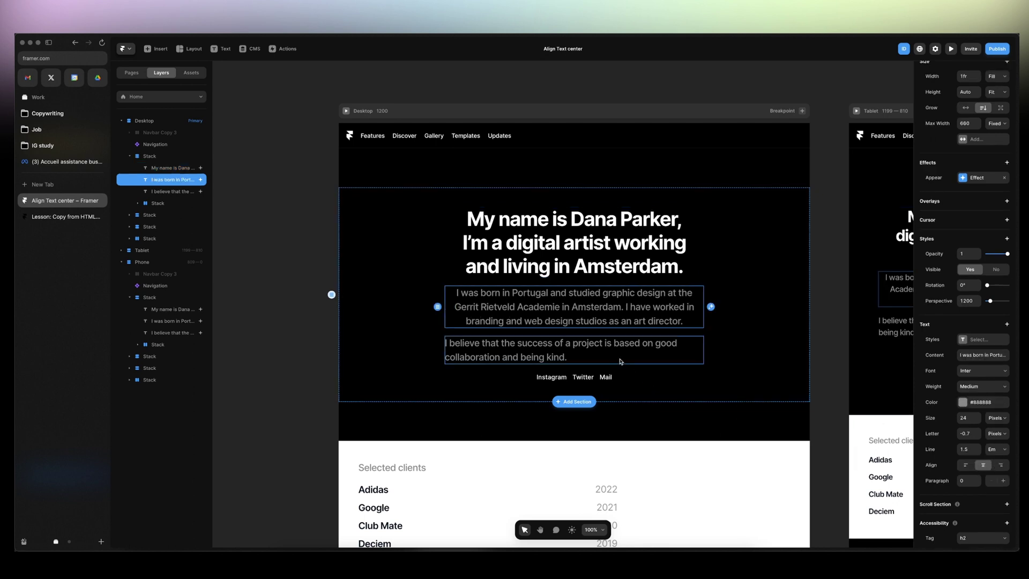
key("Tab")
left_click(983, 435)
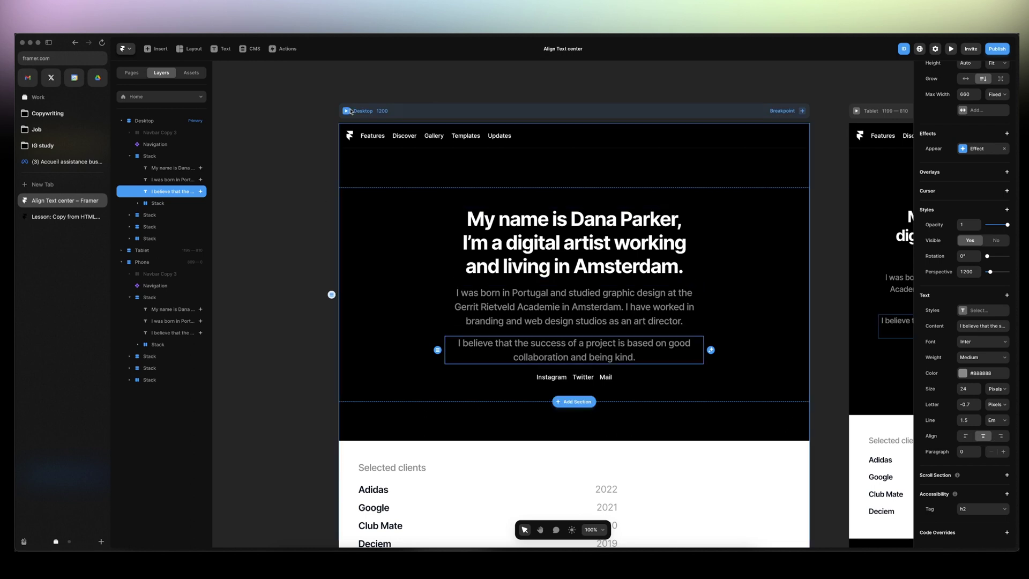
Step: Preview the Desktop frame and drag the preview narrower to test smaller widths
left_click(351, 112)
key("super+p")
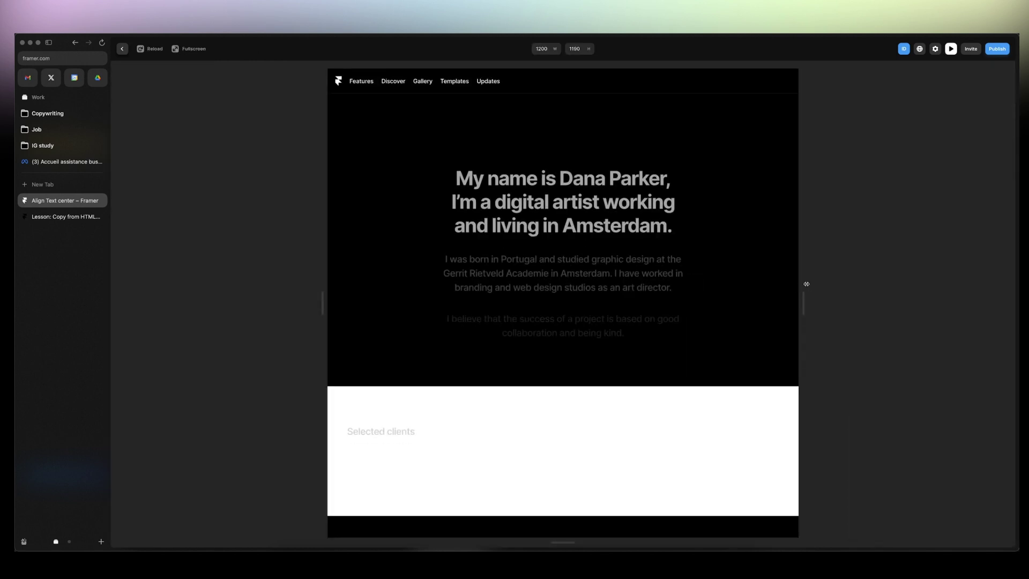
mouse_move(801, 303)
left_mouse_down()
mouse_move(854, 304)
mouse_move(711, 299)
mouse_move(730, 300)
left_mouse_up()
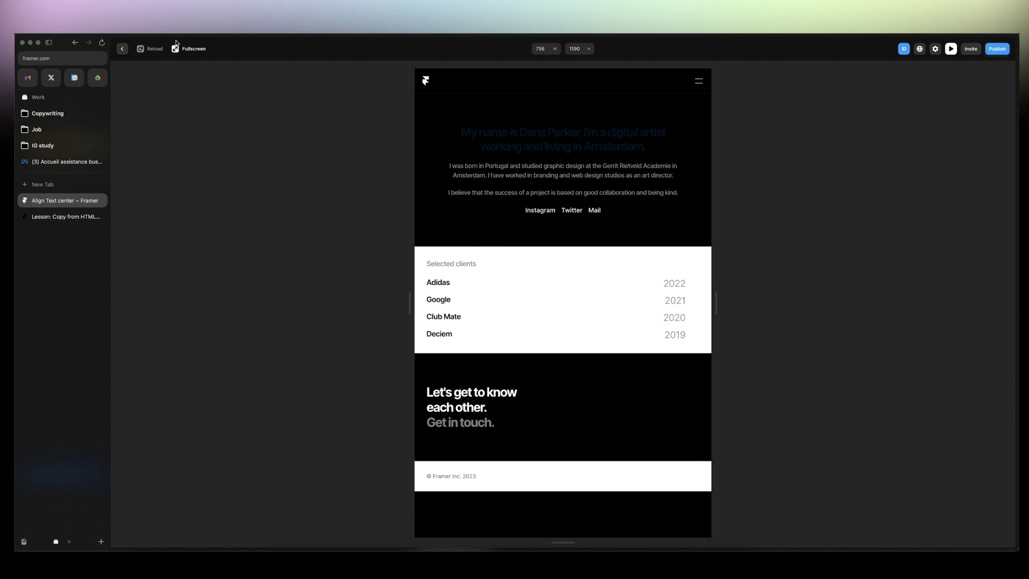
Step: Back in the editor, change the Phone frame's hero heading colour to white
left_click(121, 51)
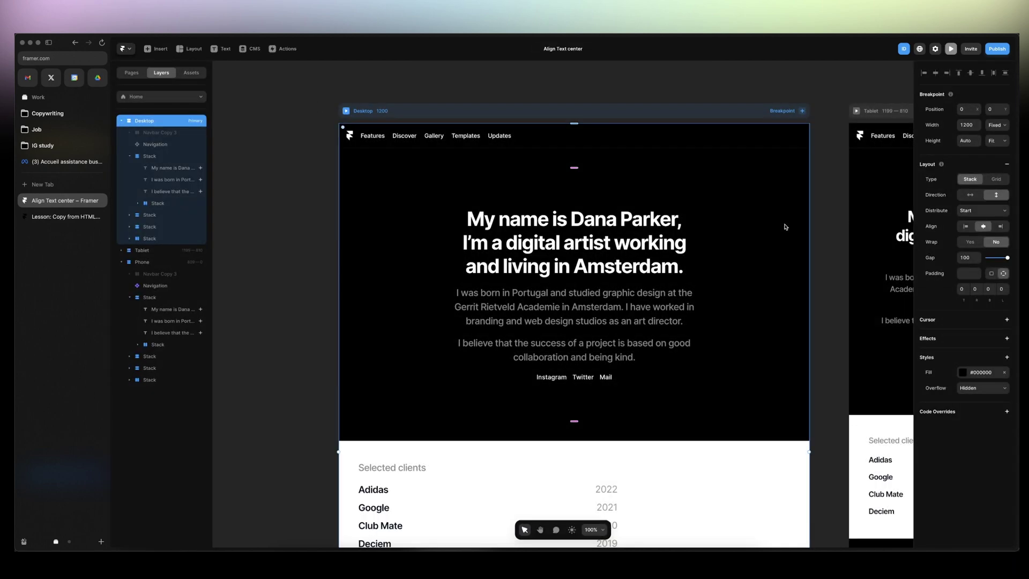
scroll(840, 222, "right", 10)
scroll(840, 222, "right", 5)
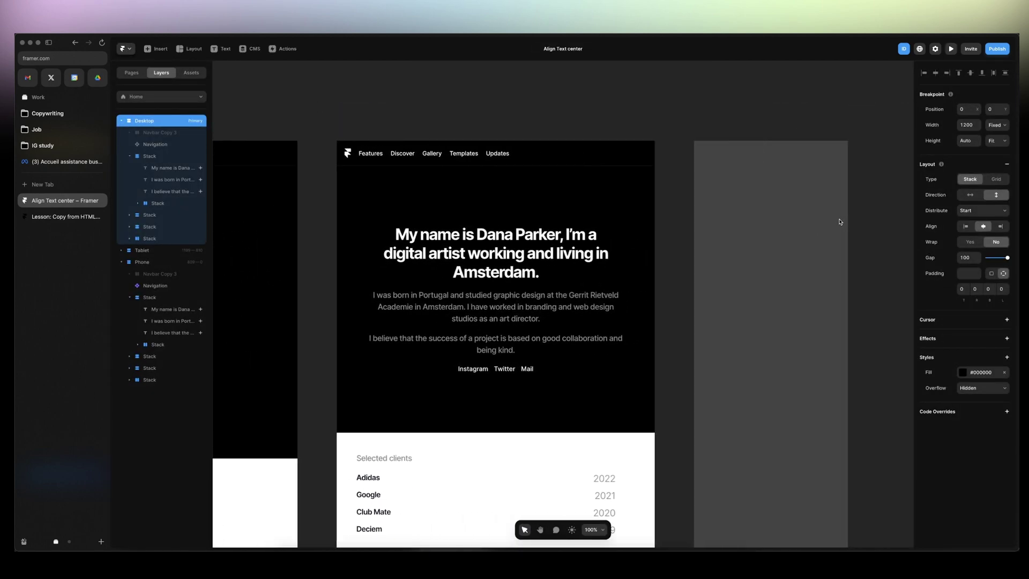
left_click(727, 223)
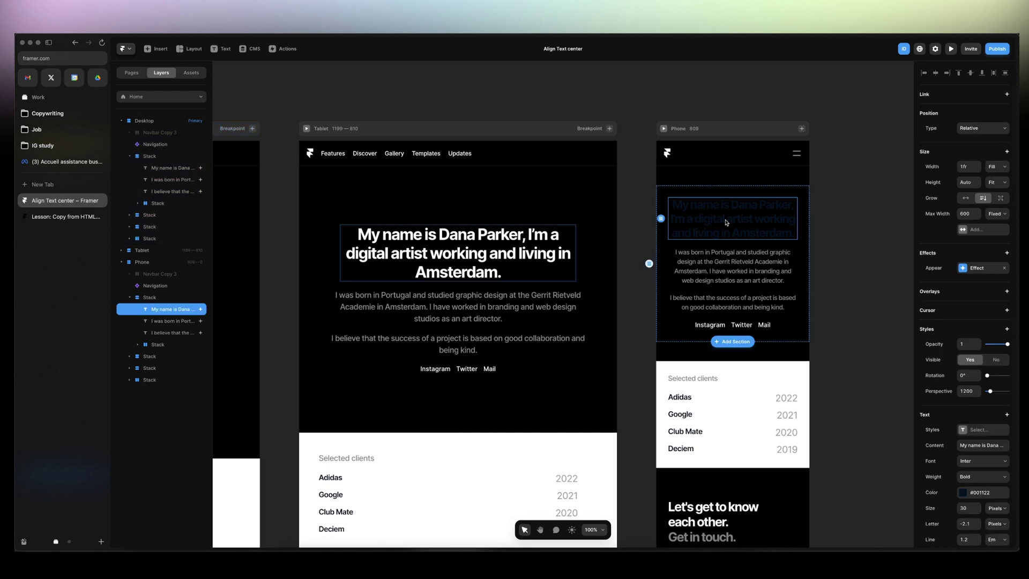
left_click(962, 494)
left_click_drag(873, 458, 800, 406)
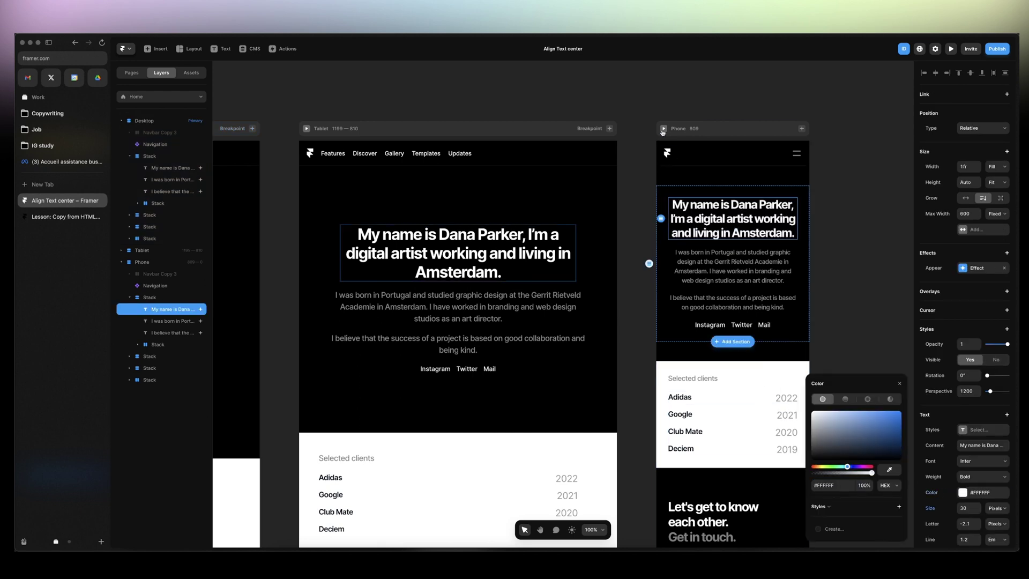
Step: Preview the Phone layout, widen it to check the reflow, then close it
left_click(662, 129)
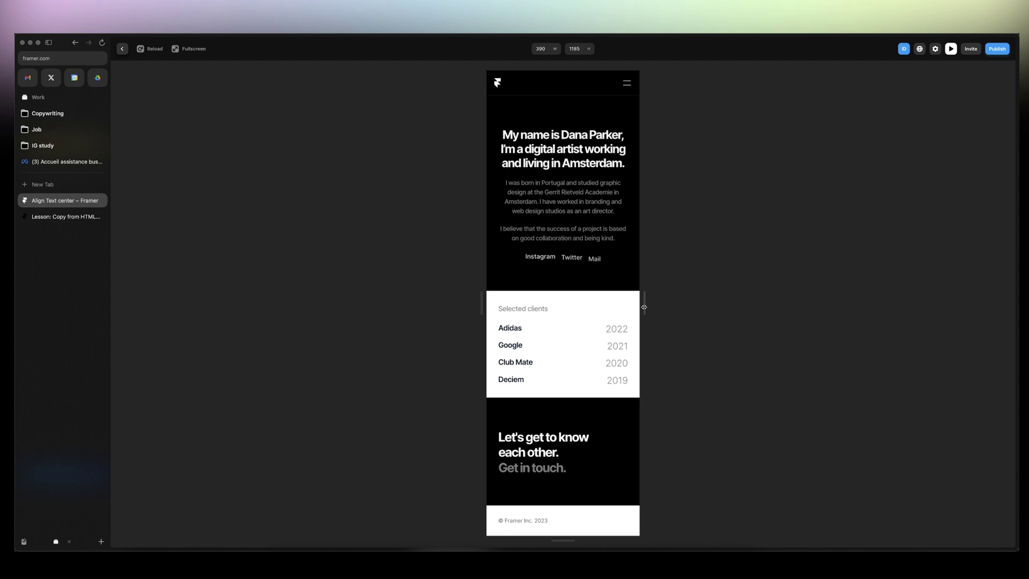
left_click_drag(645, 306, 878, 302)
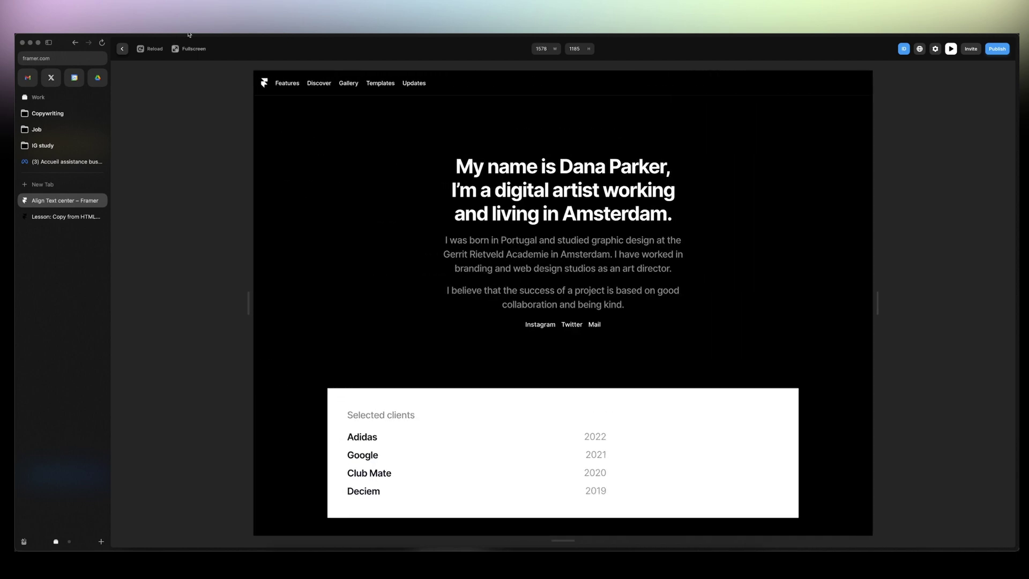
left_click(122, 49)
scroll(438, 250, "up", 5)
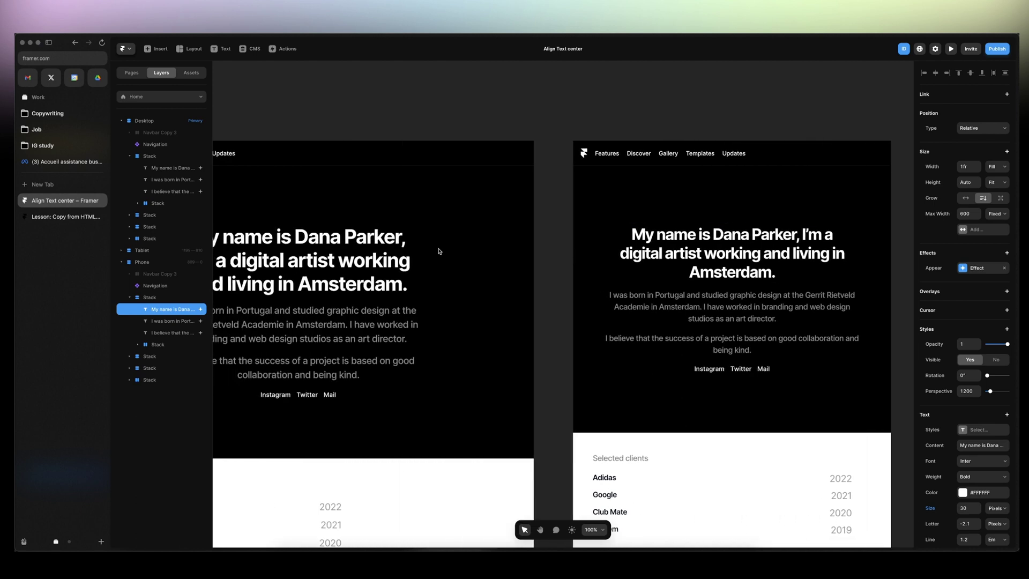
scroll(439, 251, "left", 5)
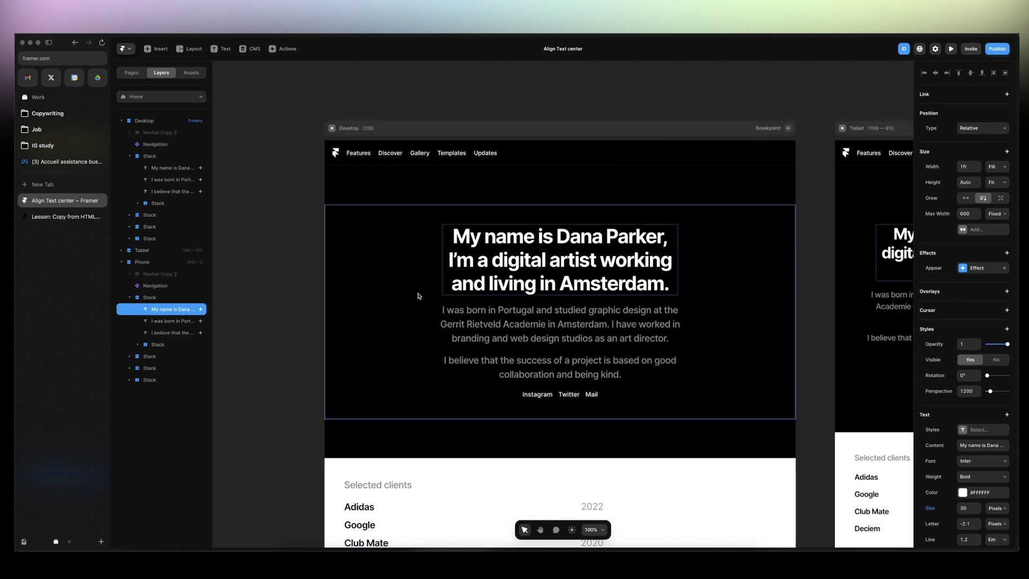